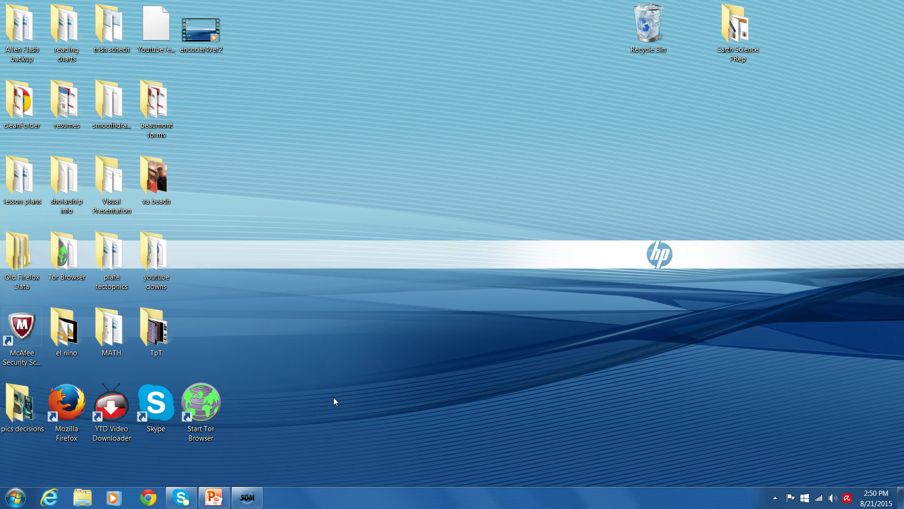
Launch Microsoft Expression Encoder 4 Screen Capture from the Start menu
click(15, 498)
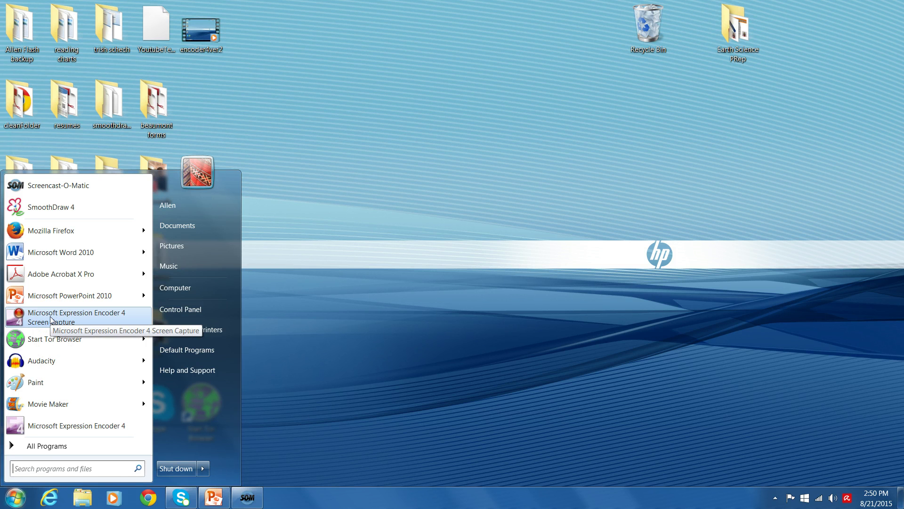
key(Escape)
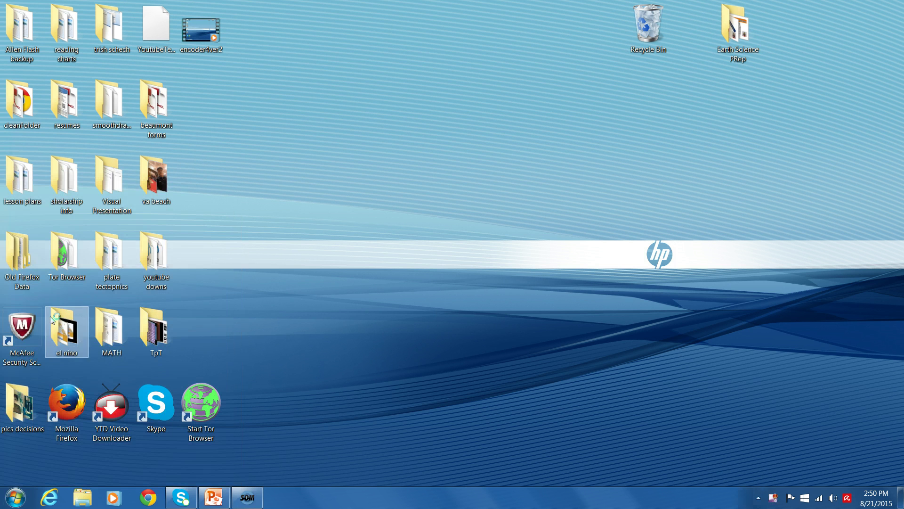
Nudge the loaded Screen Capture bar slightly to the left on the desktop
click(126, 319)
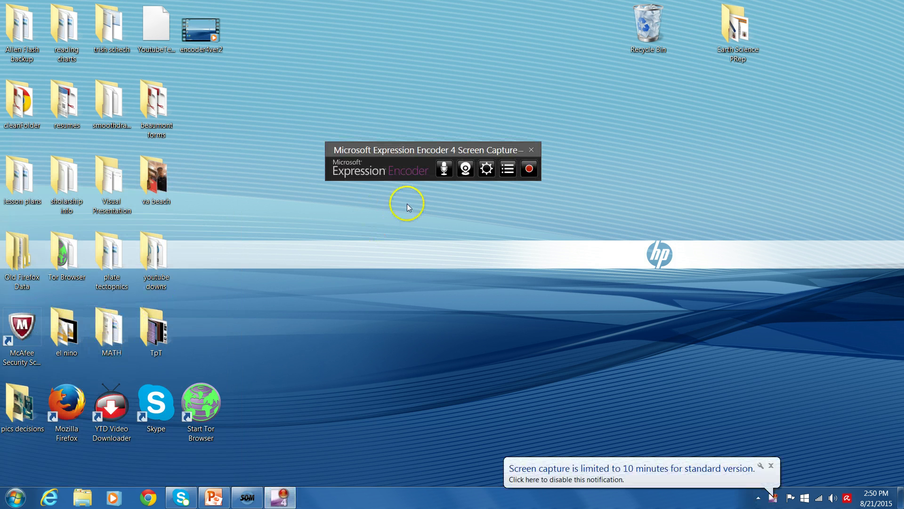
drag(450, 150, 440, 153)
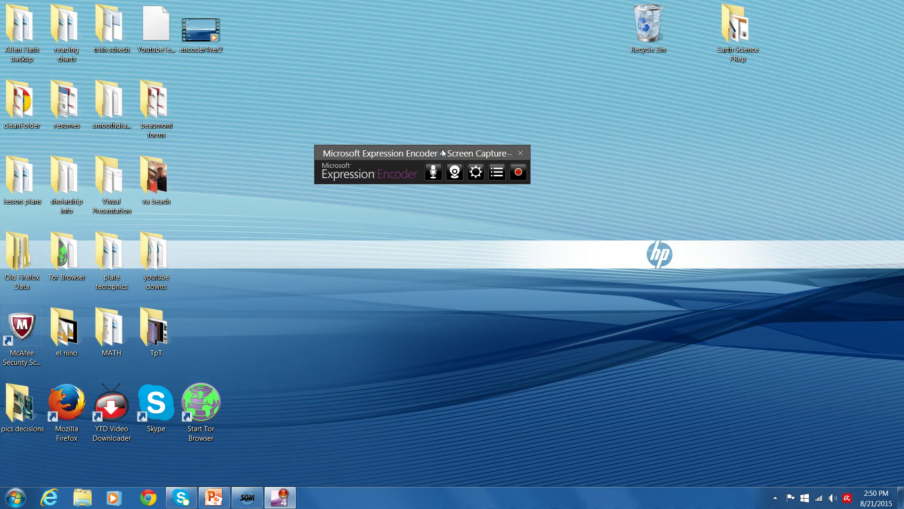
click(482, 157)
click(254, 499)
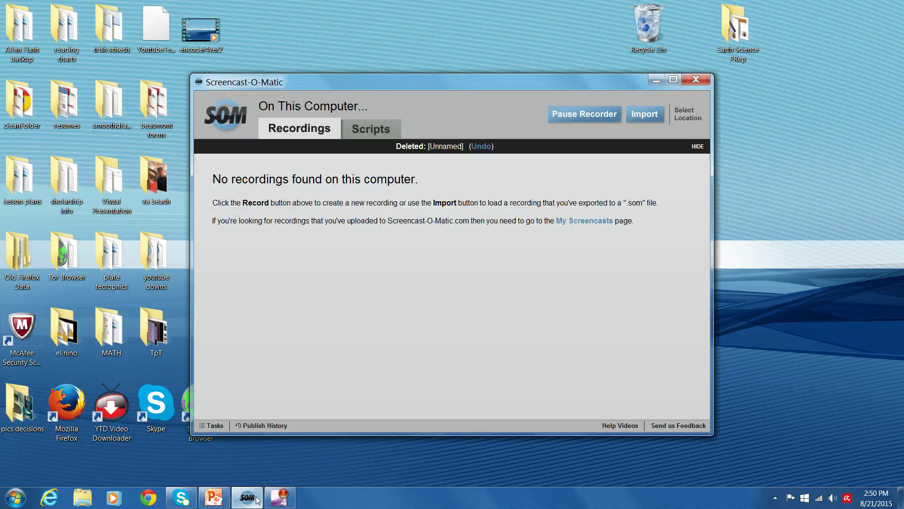
click(496, 185)
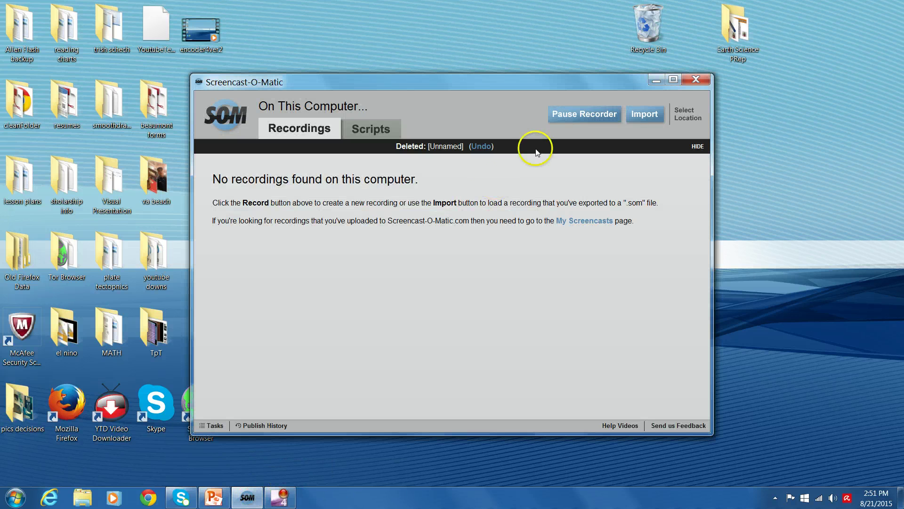
click(655, 80)
click(419, 151)
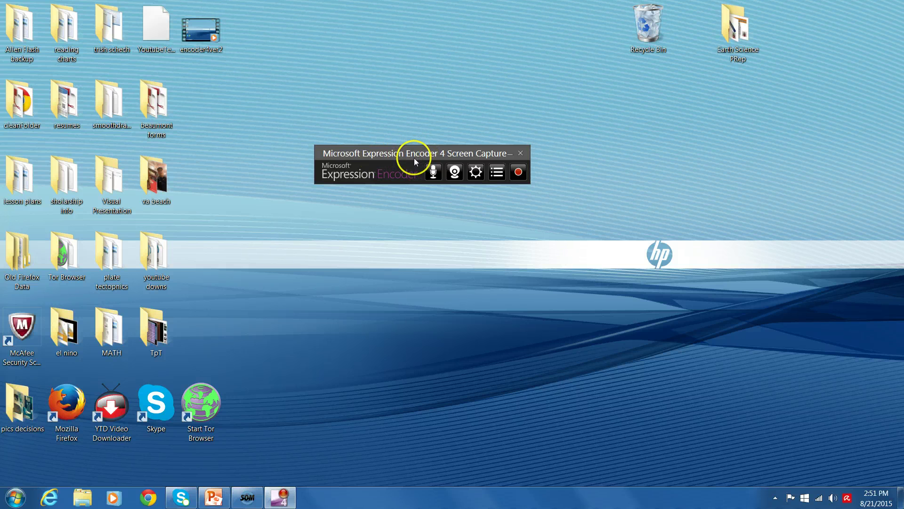
Leave the microphone off and switch on the webcam with its live preview open
click(433, 172)
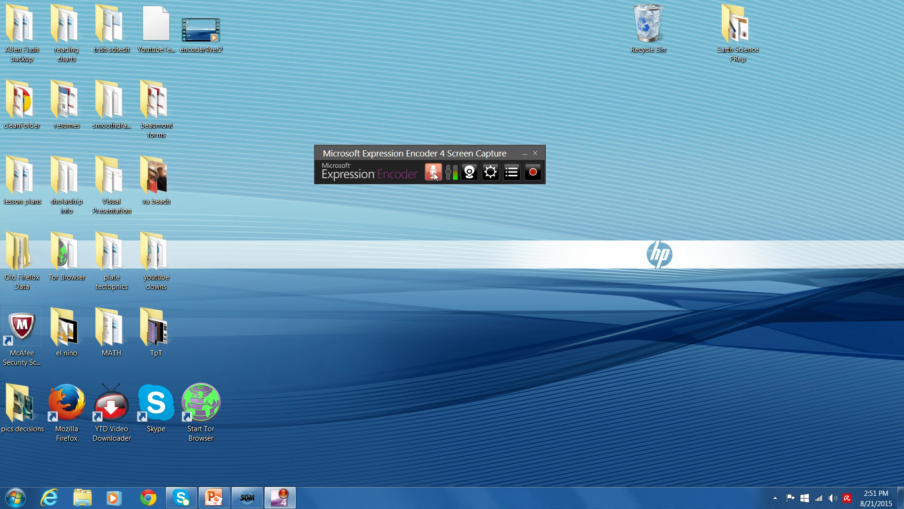
click(433, 172)
click(454, 174)
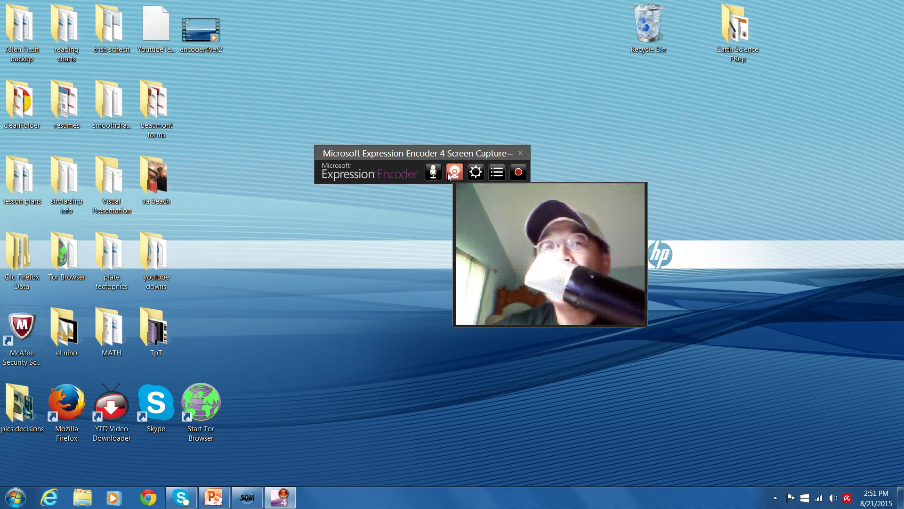
click(451, 174)
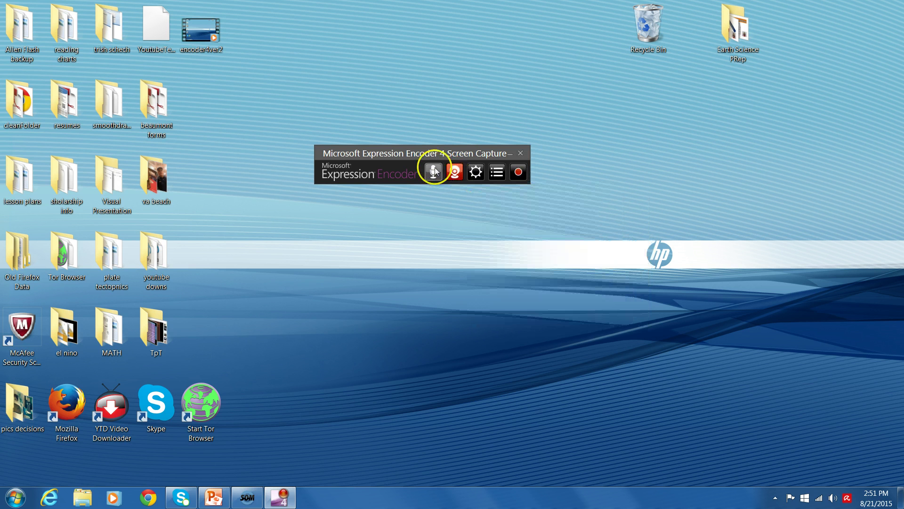
click(462, 174)
click(458, 173)
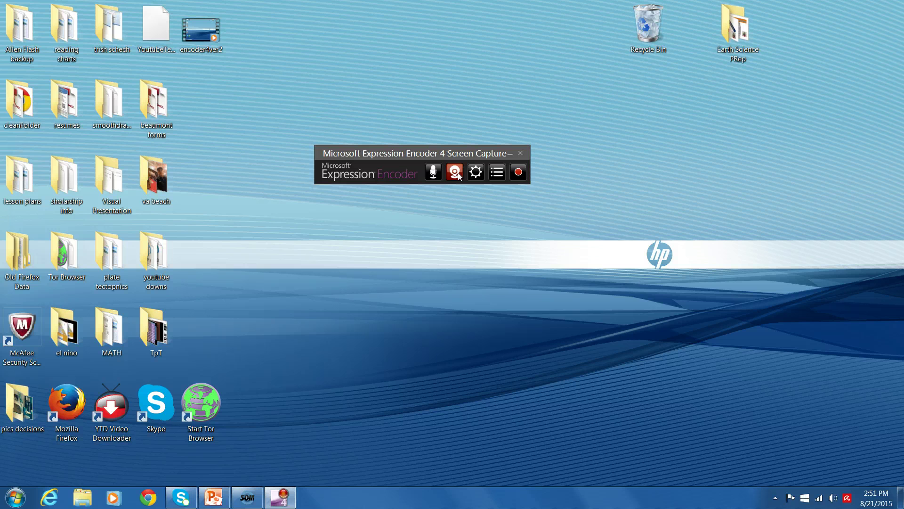
click(457, 174)
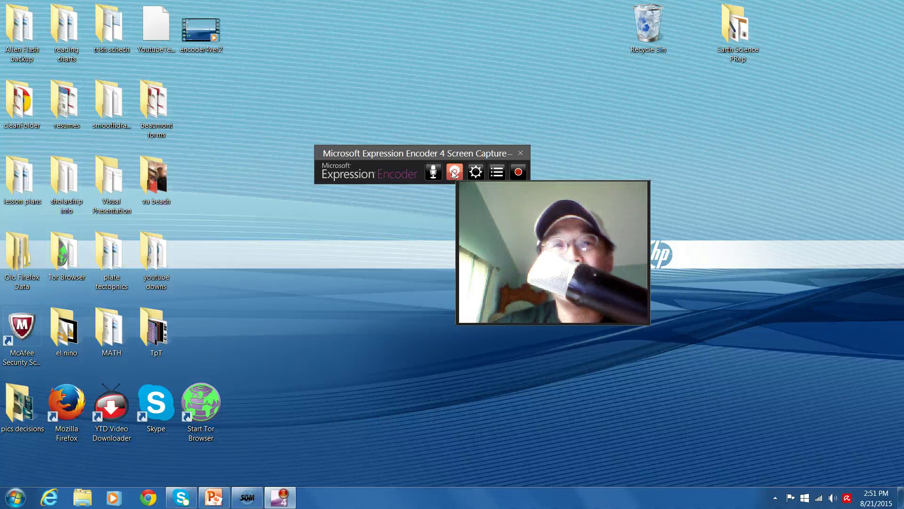
click(453, 174)
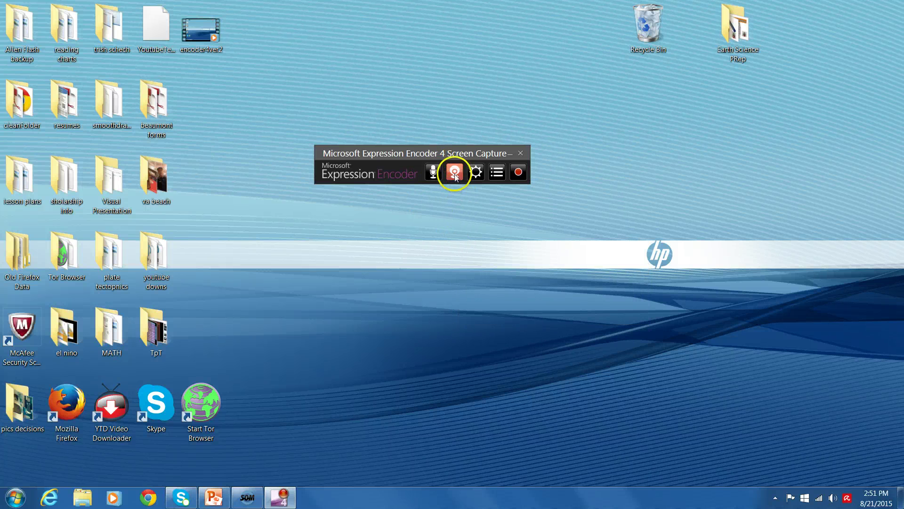
click(454, 174)
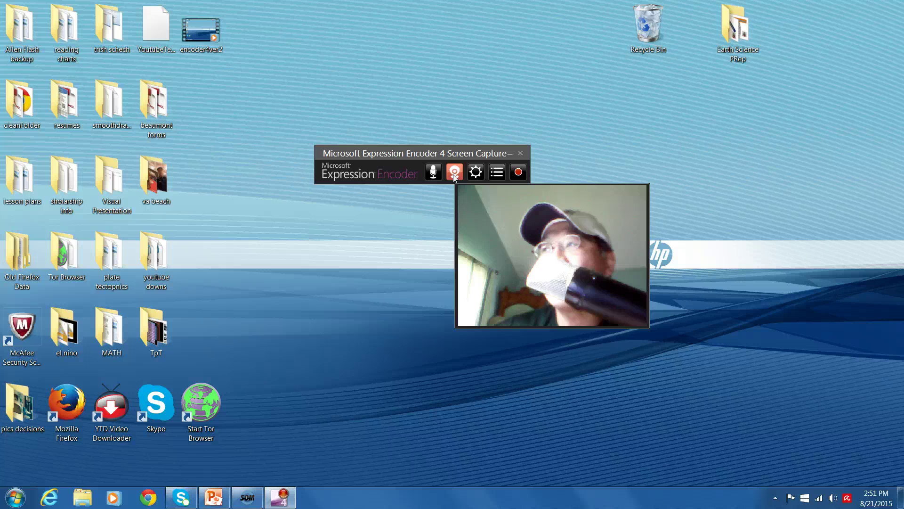
Close the webcam preview, review the Camera, Audio and Hotkey settings, then close Settings
click(455, 173)
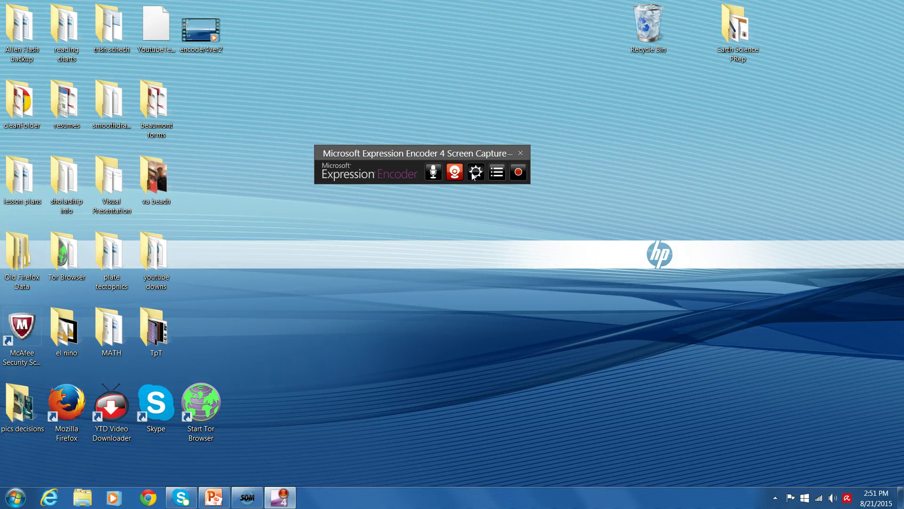
click(183, 168)
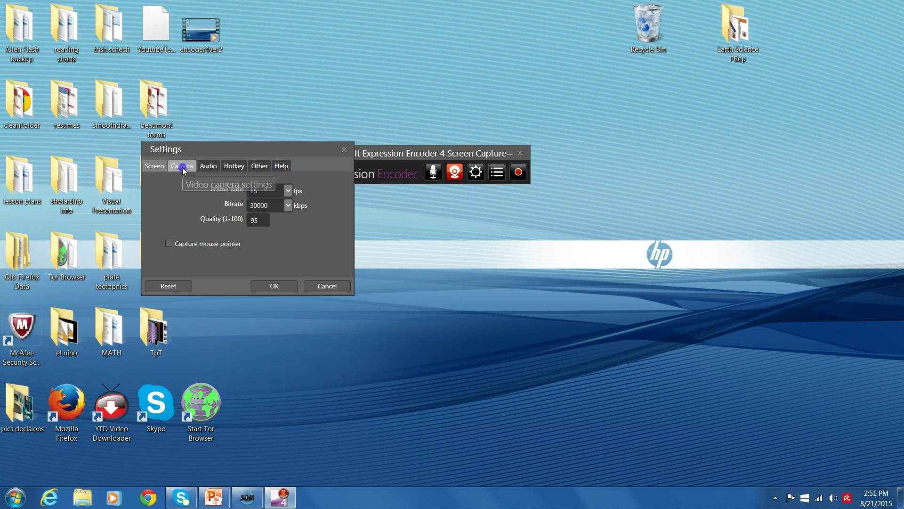
click(207, 167)
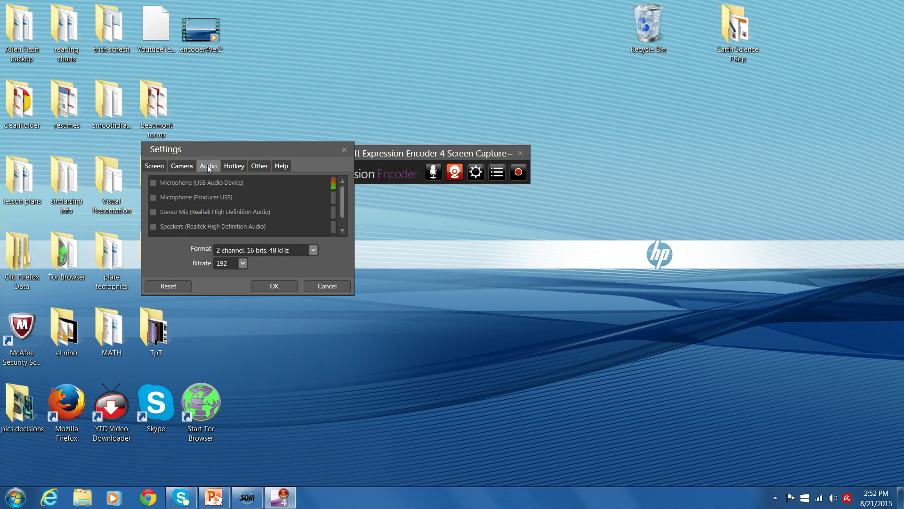
click(215, 166)
click(235, 168)
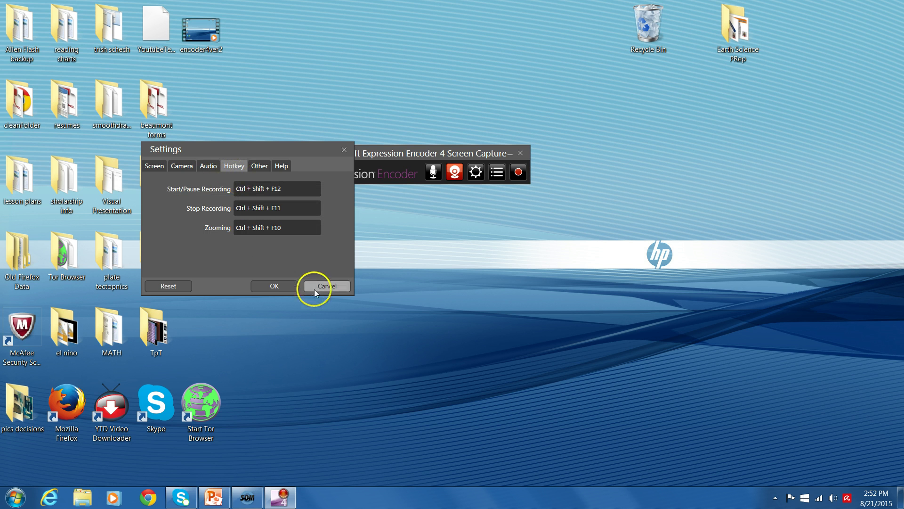
click(281, 286)
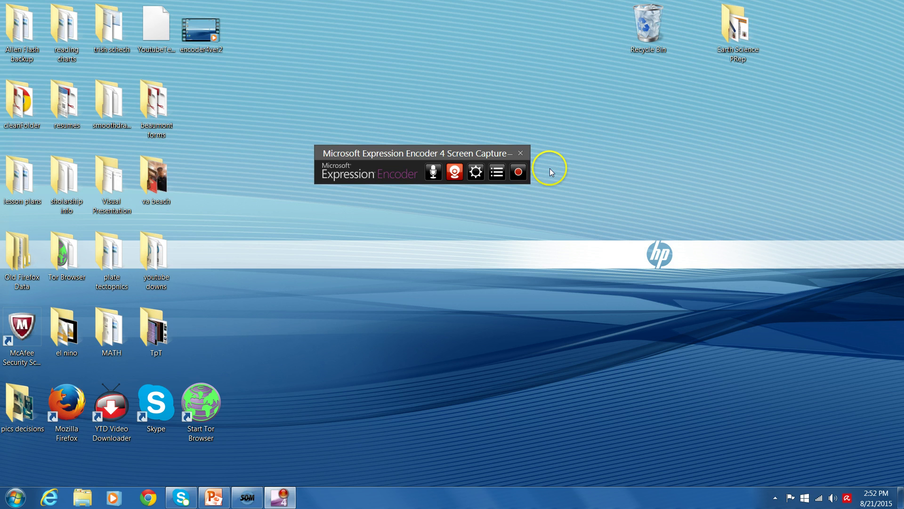
Start Record and size the Select Region rectangle to 691 × 452 near screen centre
click(518, 172)
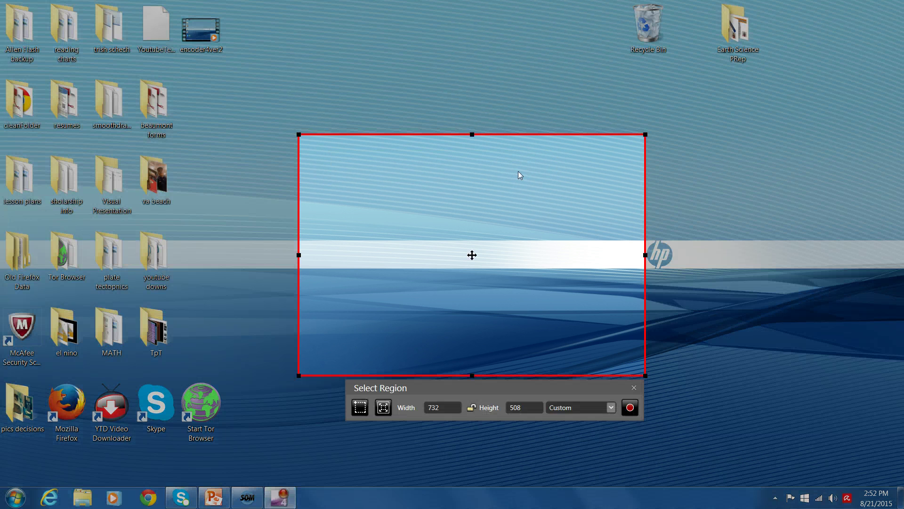
click(471, 257)
drag(472, 255, 416, 218)
mouse_move(577, 331)
mouse_down()
mouse_move(684, 332)
mouse_move(722, 282)
mouse_move(636, 168)
mouse_move(571, 292)
mouse_move(679, 343)
mouse_move(617, 343)
mouse_move(592, 332)
mouse_up()
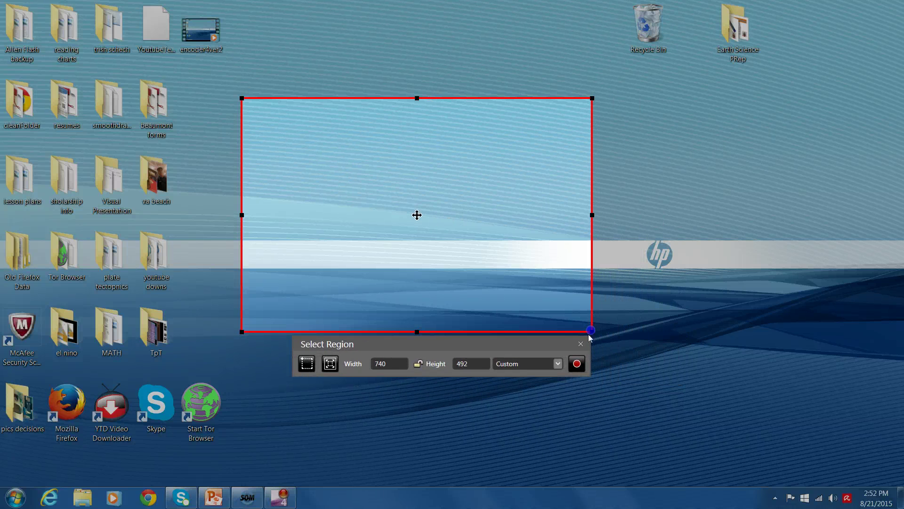
click(564, 368)
click(623, 382)
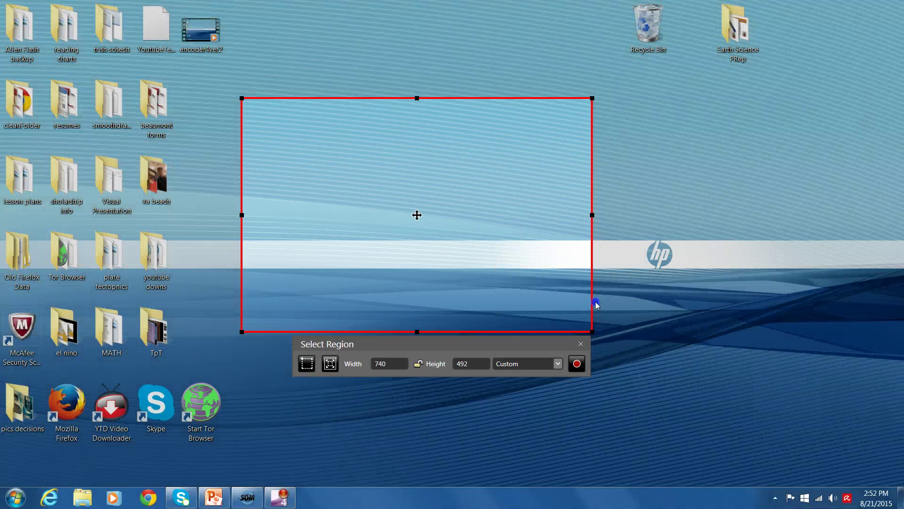
drag(417, 214, 458, 249)
drag(283, 363, 307, 346)
mouse_move(464, 259)
mouse_down()
mouse_move(464, 236)
mouse_move(455, 267)
mouse_up()
Frame the region over PowerPoint's slide, preview slides 2 and 3, then return to slide 1
click(214, 496)
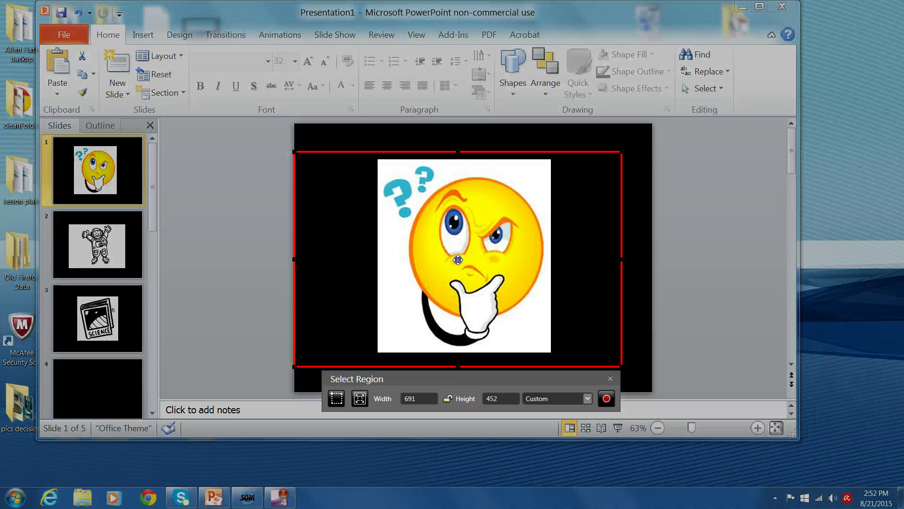
drag(458, 260, 479, 253)
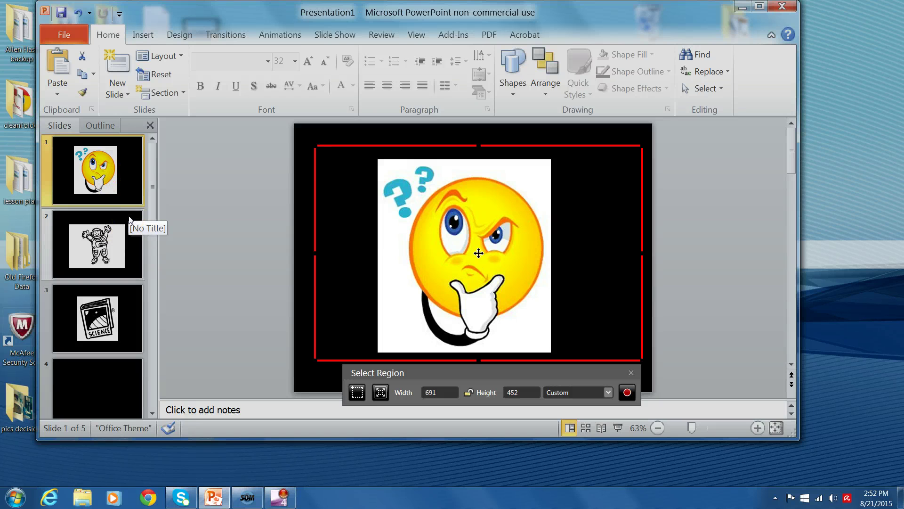
click(131, 219)
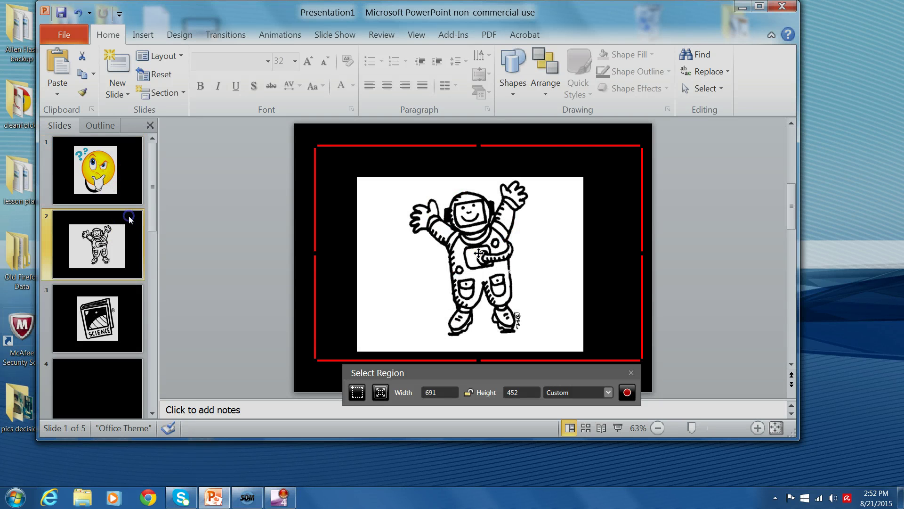
click(124, 296)
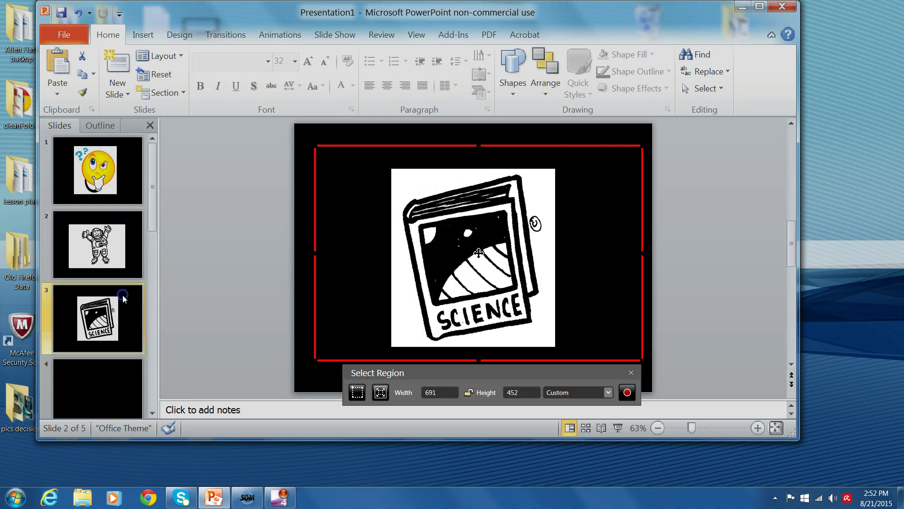
click(126, 253)
click(129, 187)
click(125, 251)
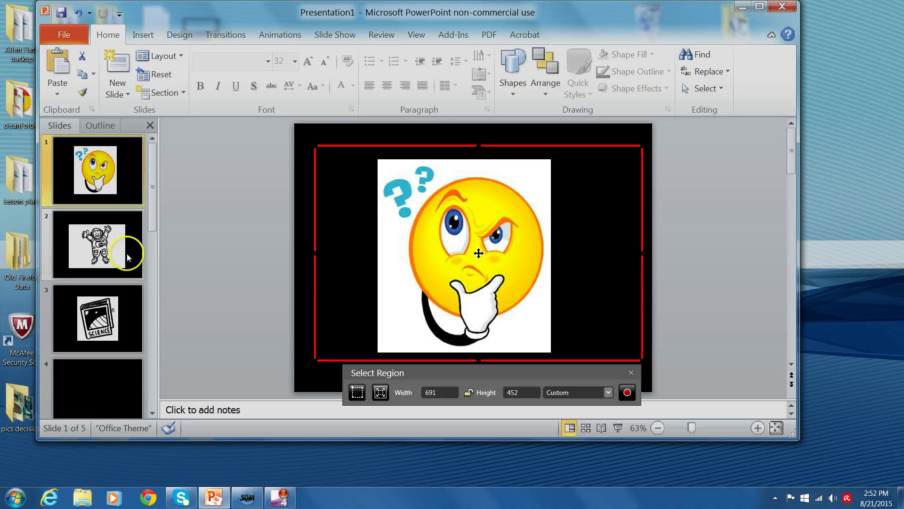
click(121, 307)
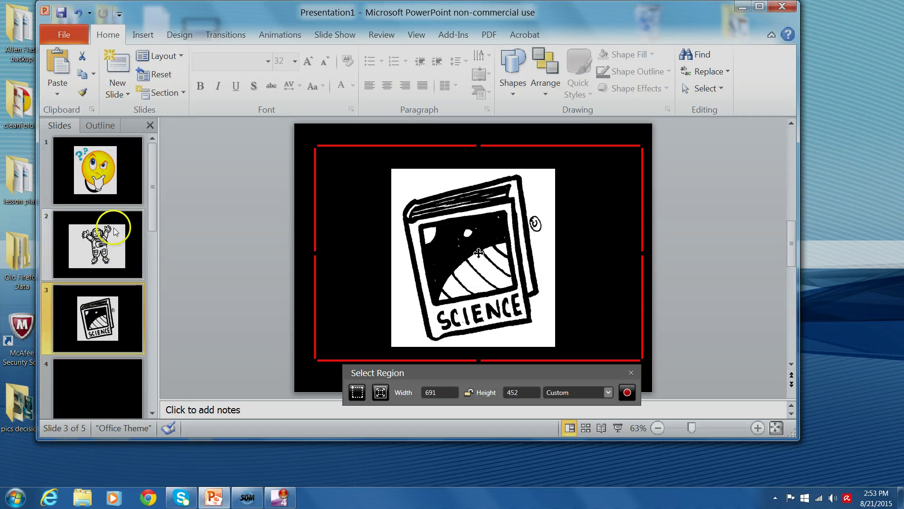
click(120, 187)
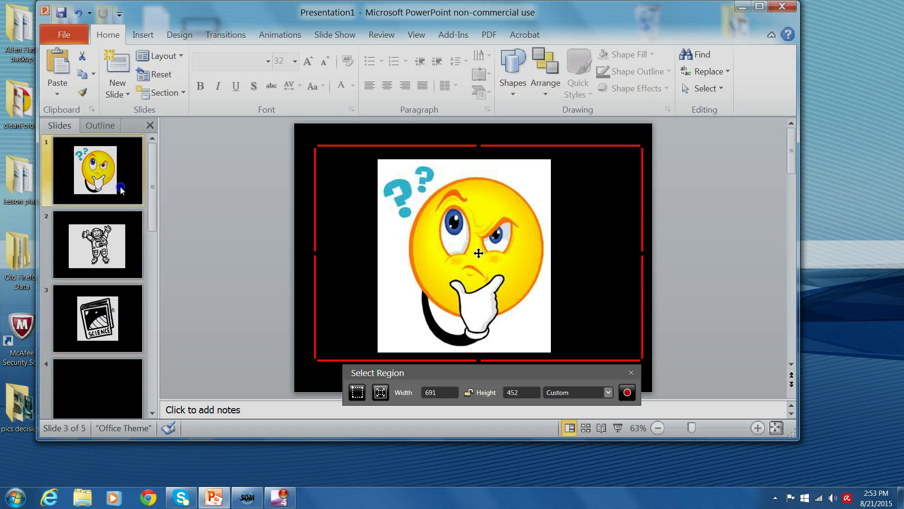
Start recording, show the astronaut and Science book slides, then minimise PowerPoint
click(628, 395)
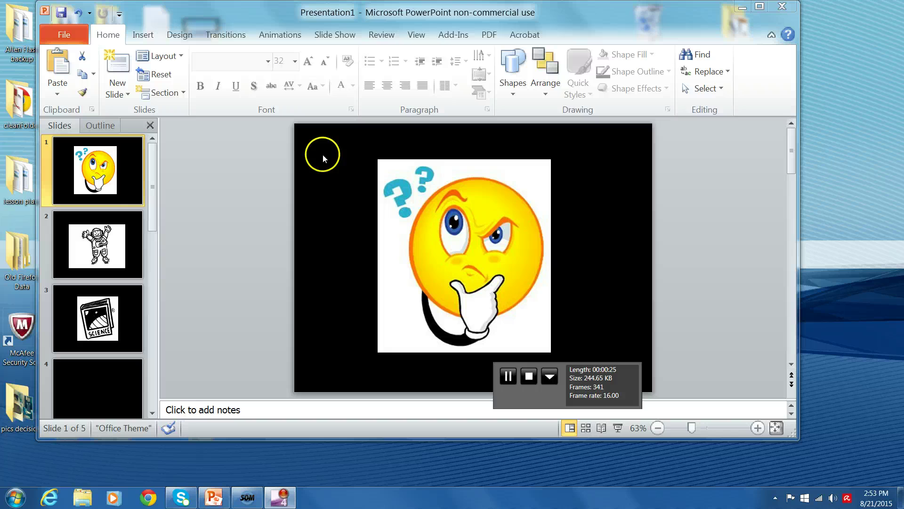
click(126, 183)
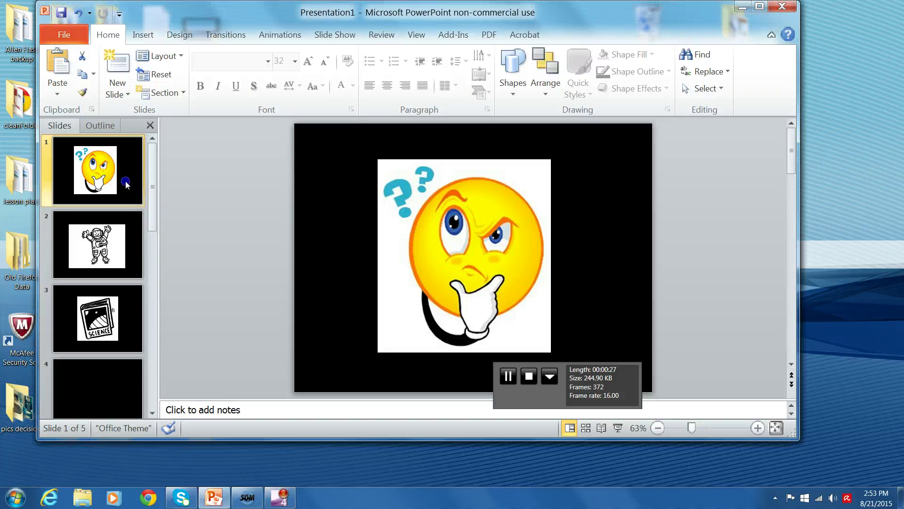
click(132, 227)
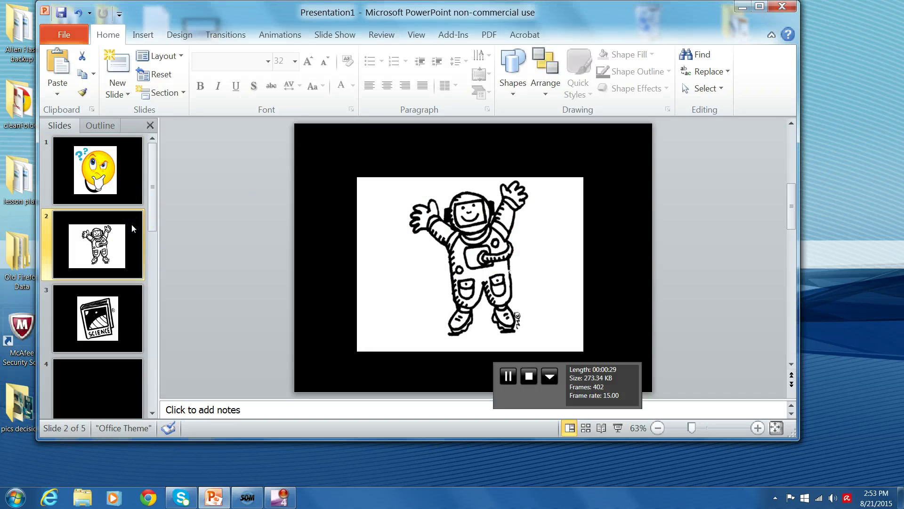
click(120, 314)
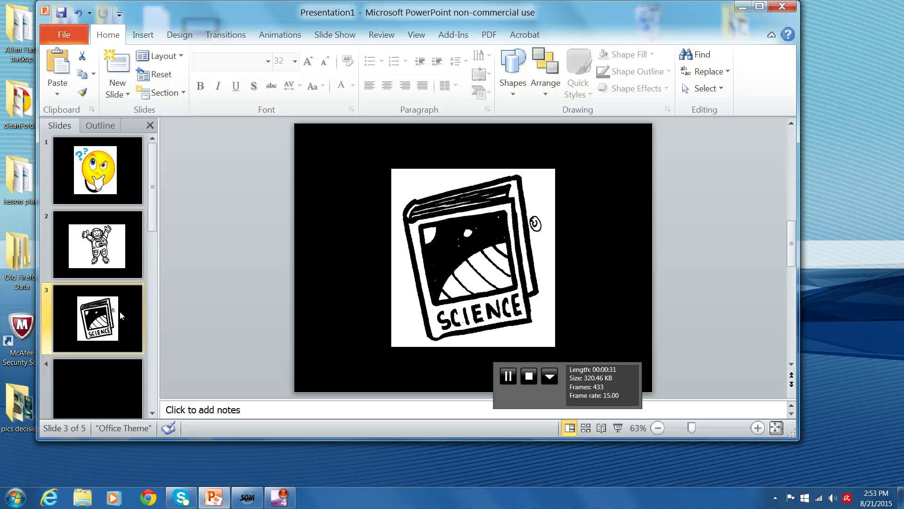
click(742, 6)
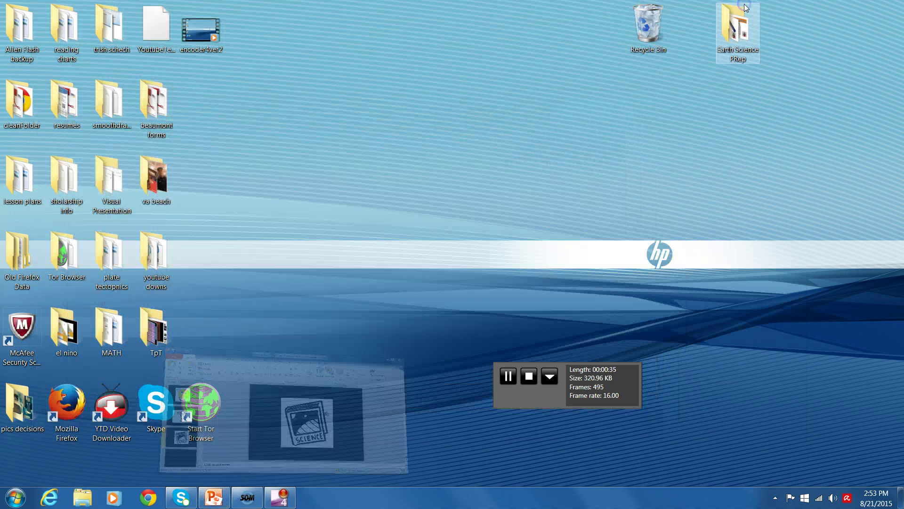
Launch SmoothDraw 4, centre its window and make it wider
click(12, 500)
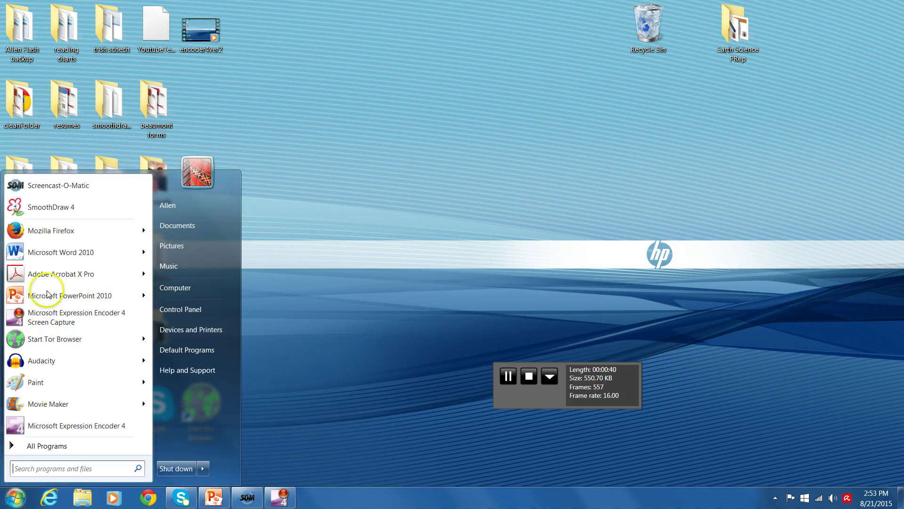
click(61, 210)
drag(323, 38, 523, 100)
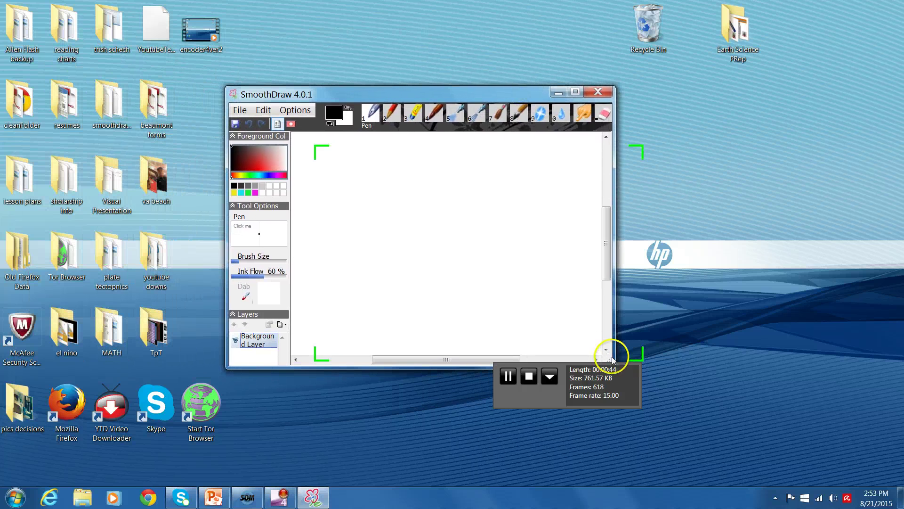
drag(616, 367, 698, 427)
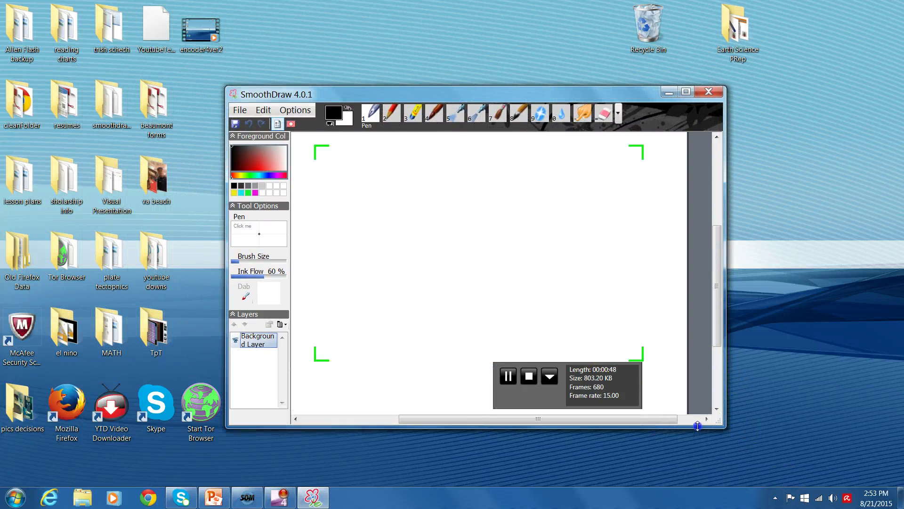
Fill the canvas black, pick green as the colour, and select the Pen tool
click(618, 113)
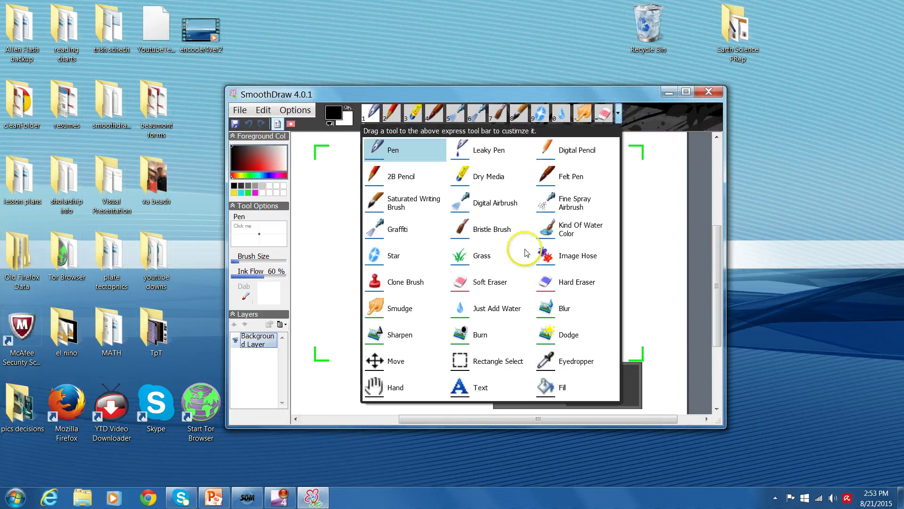
click(545, 393)
click(365, 193)
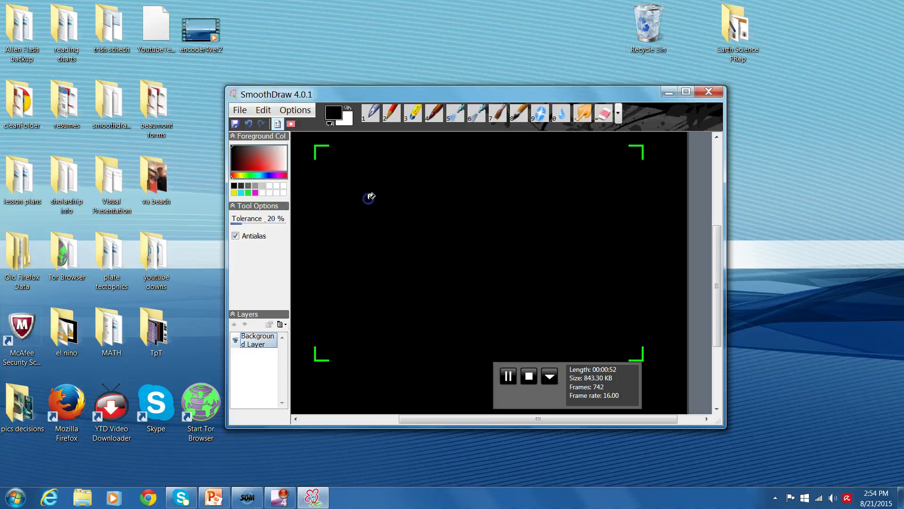
click(248, 193)
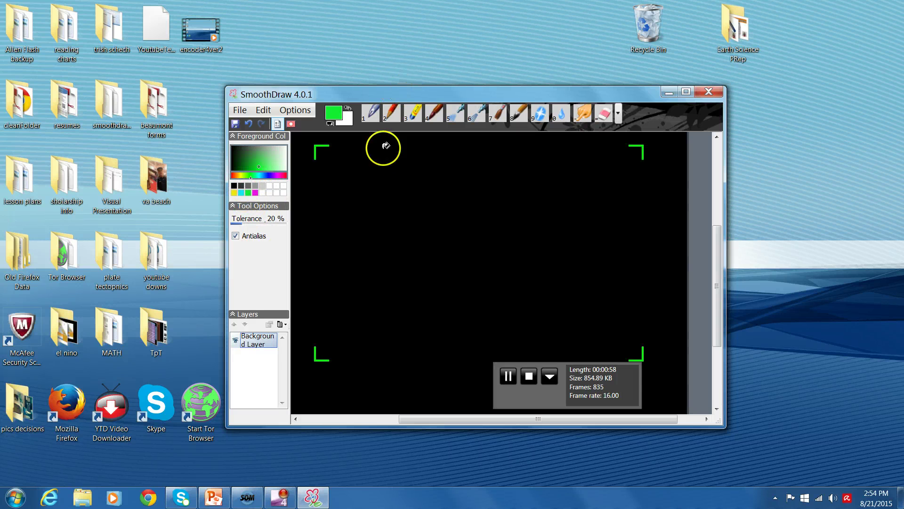
click(371, 113)
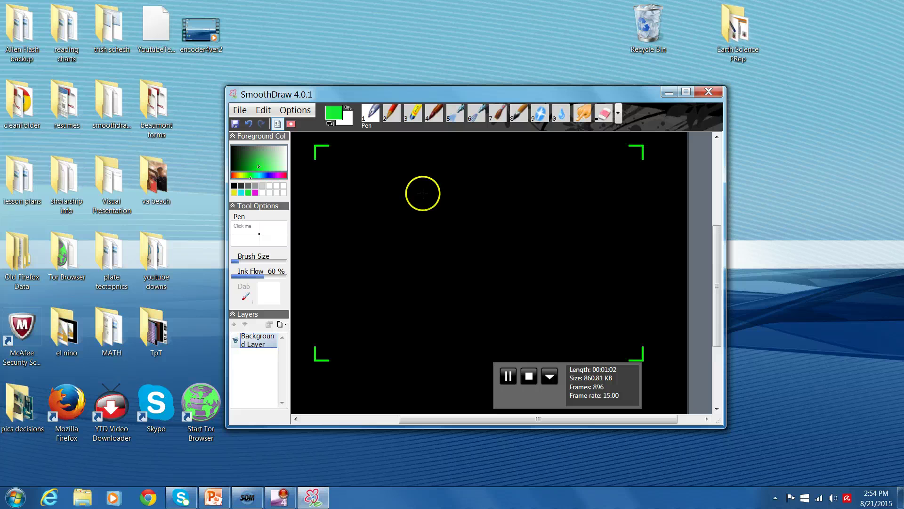
Handwrite 'Testing Encoder 4' in green on the black canvas
click(385, 192)
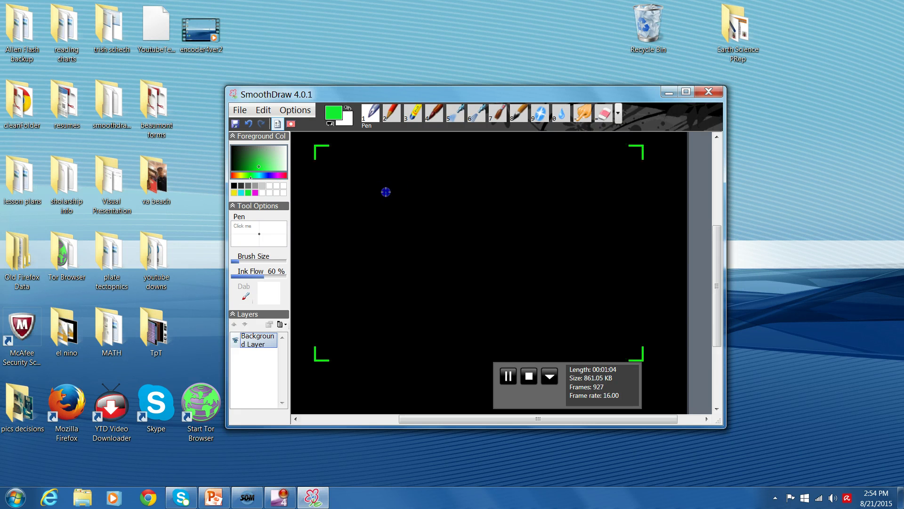
drag(370, 190, 401, 191)
drag(405, 208, 433, 215)
mouse_move(424, 197)
mouse_down()
mouse_move(439, 197)
mouse_move(445, 215)
mouse_move(471, 214)
mouse_move(486, 232)
mouse_move(467, 230)
mouse_up()
click(445, 191)
mouse_move(399, 250)
mouse_down()
mouse_move(399, 273)
mouse_move(412, 267)
mouse_move(423, 275)
mouse_up()
mouse_move(442, 262)
mouse_down()
mouse_move(468, 246)
mouse_move(501, 267)
mouse_move(555, 261)
mouse_up()
drag(549, 246, 546, 276)
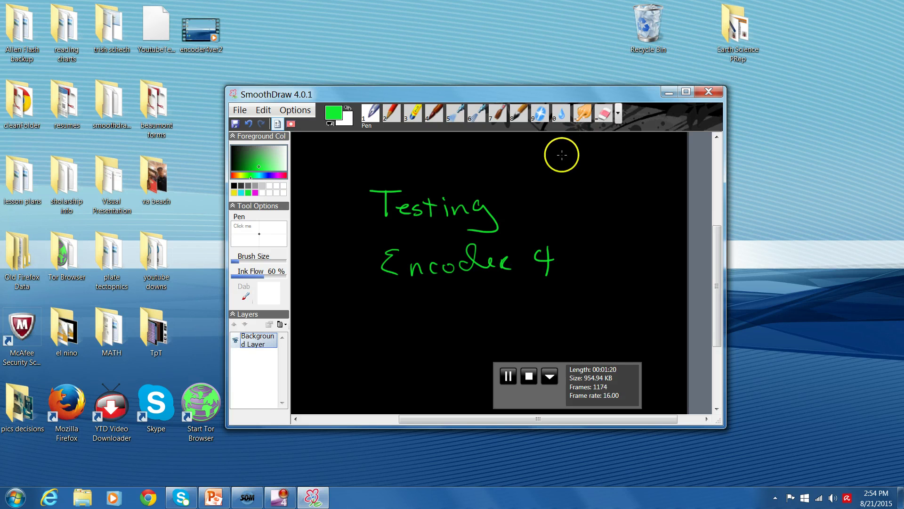
Draw an L-shaped corner bracket with a smiley face at the canvas top right
mouse_move(564, 154)
mouse_down()
mouse_move(566, 196)
mouse_move(639, 202)
mouse_up()
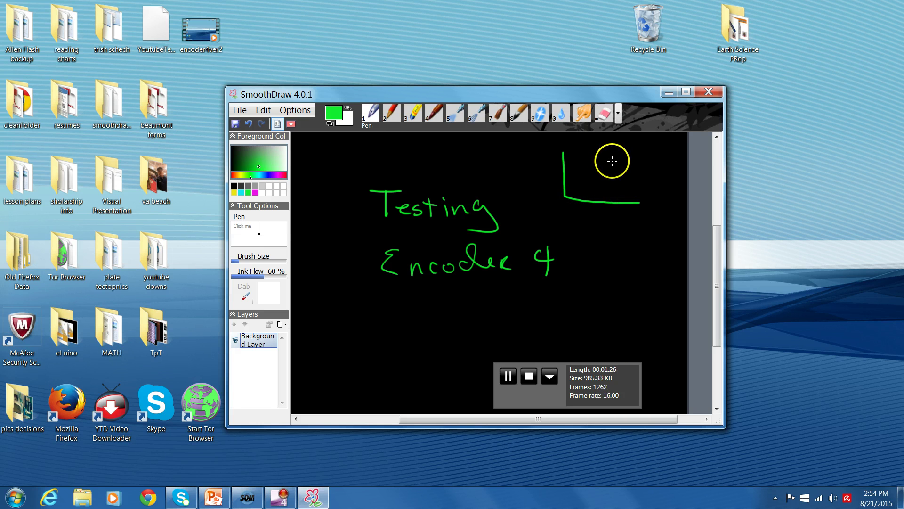
mouse_move(603, 153)
mouse_down()
mouse_move(586, 174)
mouse_move(616, 183)
mouse_move(625, 162)
mouse_move(605, 152)
mouse_move(614, 170)
mouse_up()
click(599, 166)
click(609, 167)
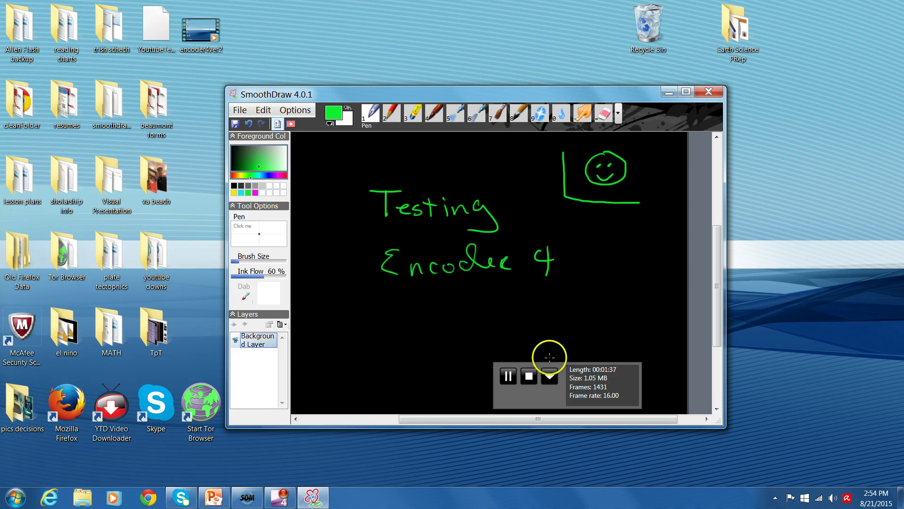
Stop the screen capture, minimise SmoothDraw, and move the capture list window toward centre
click(529, 376)
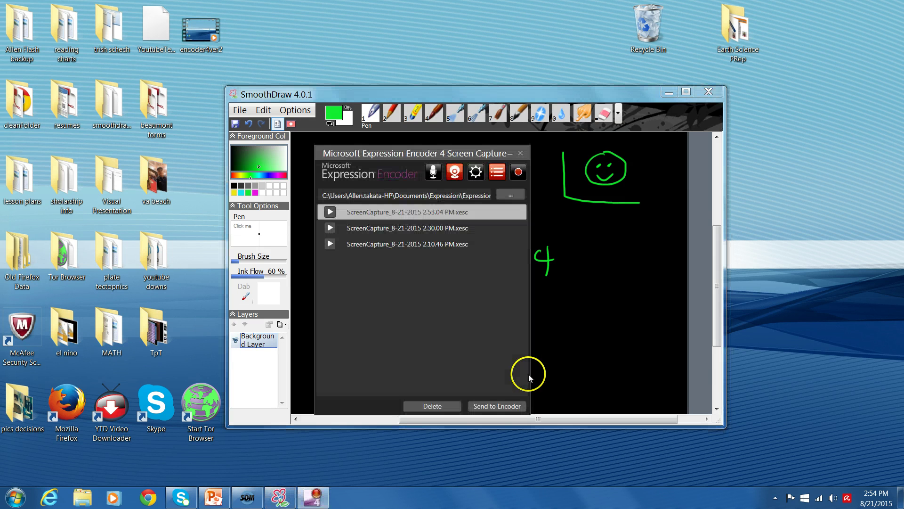
click(670, 93)
drag(455, 154, 435, 112)
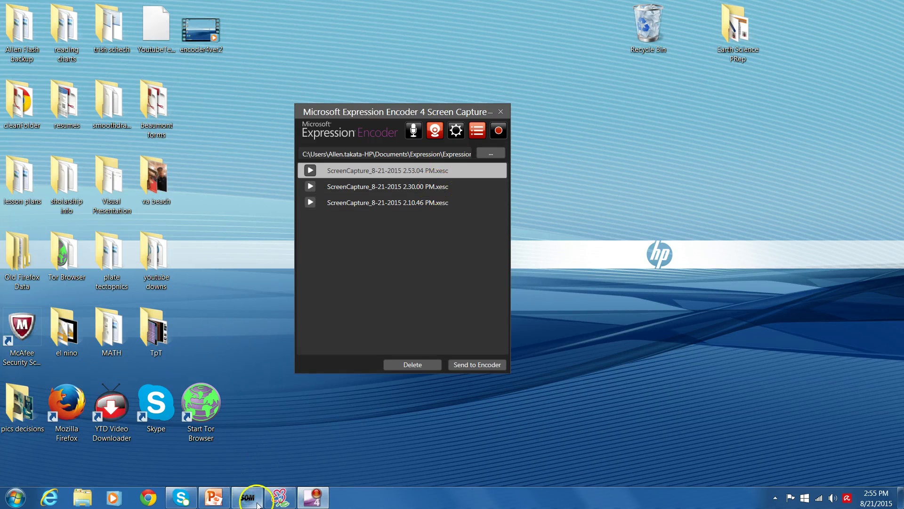
Bring up Screencast-O-Matic from the taskbar and resume its recording
mouse_move(254, 503)
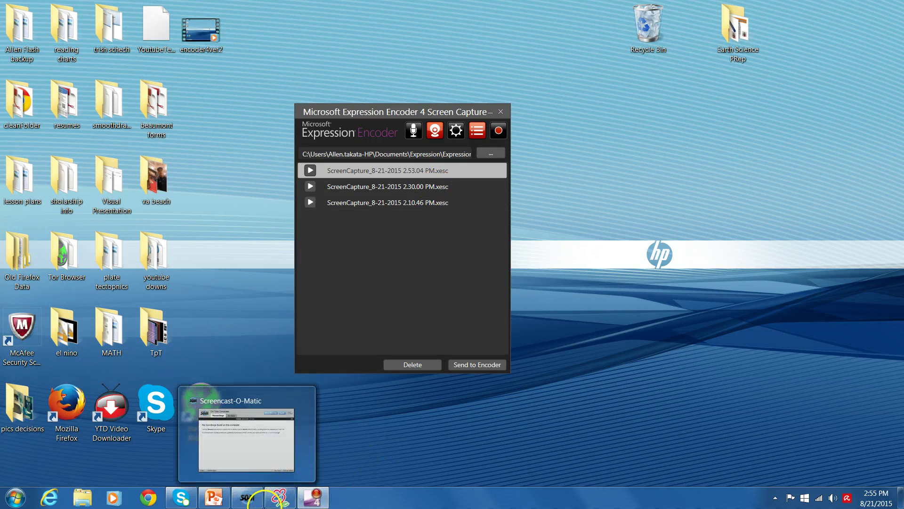
click(249, 499)
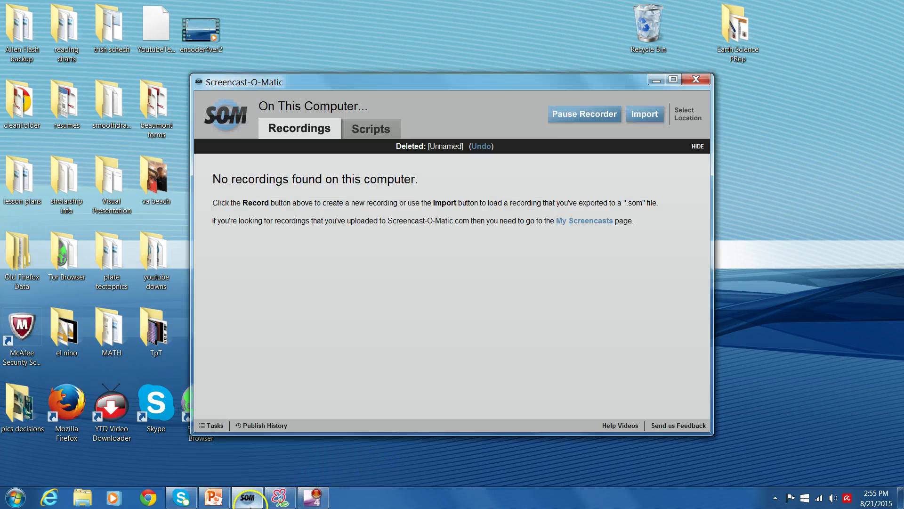
click(572, 113)
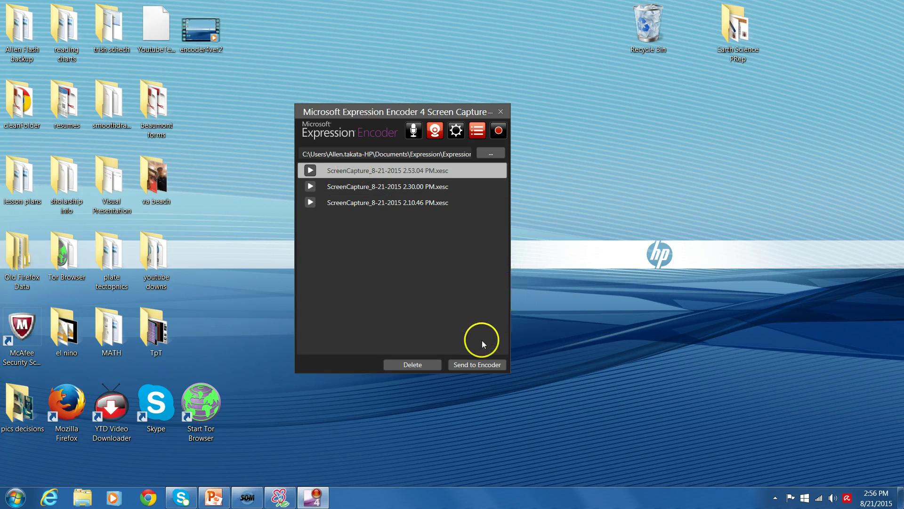
Open the 2.53.04 PM capture, zoom the preview to 66.67%, and shrink the webcam overlay to a bottom-right box
click(471, 365)
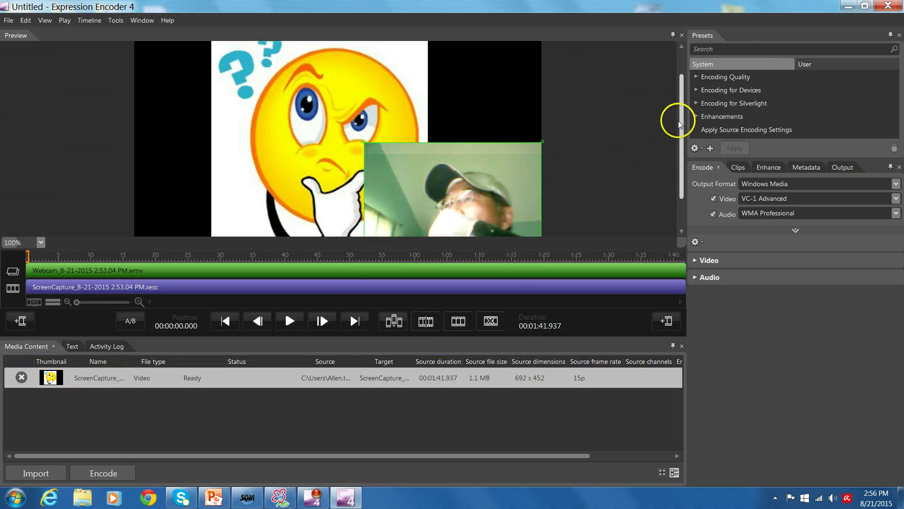
mouse_move(682, 113)
mouse_down()
mouse_move(684, 99)
mouse_move(683, 136)
mouse_move(684, 107)
mouse_up()
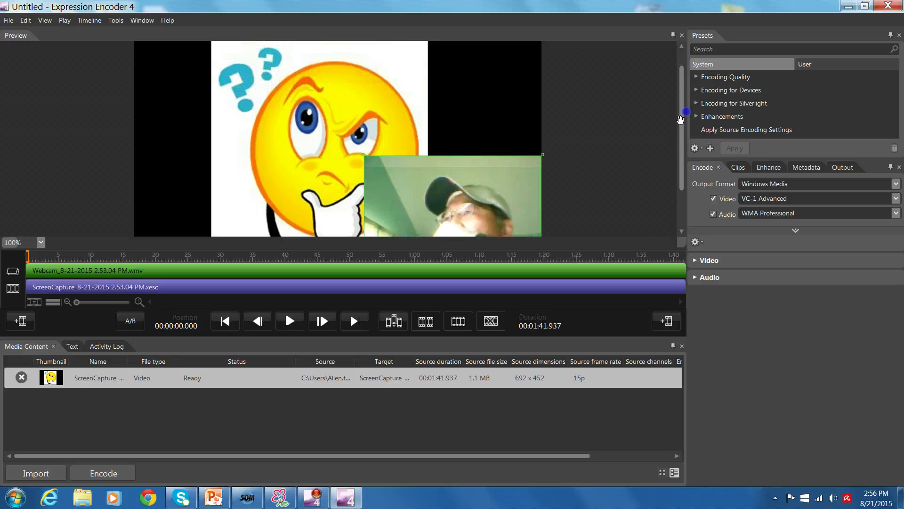
click(39, 251)
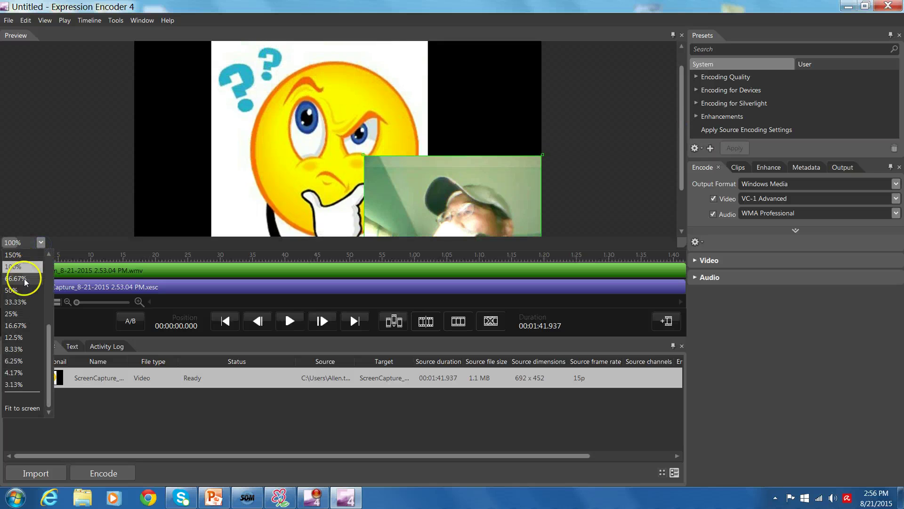
click(16, 279)
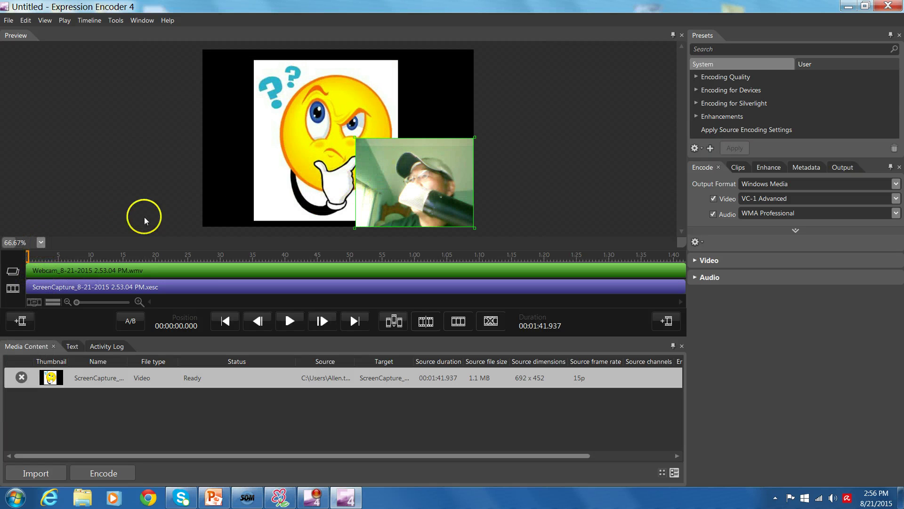
mouse_move(435, 178)
mouse_down()
mouse_move(435, 90)
mouse_move(280, 92)
mouse_move(282, 177)
mouse_move(435, 190)
mouse_up()
drag(356, 138, 462, 231)
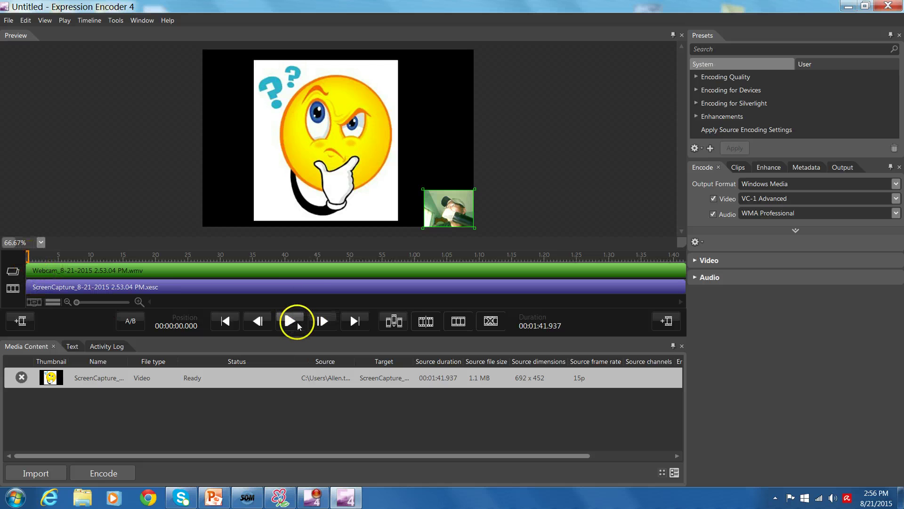
Enlarge the webcam overlay slightly and move it to the top-right corner, over the green writing
click(290, 320)
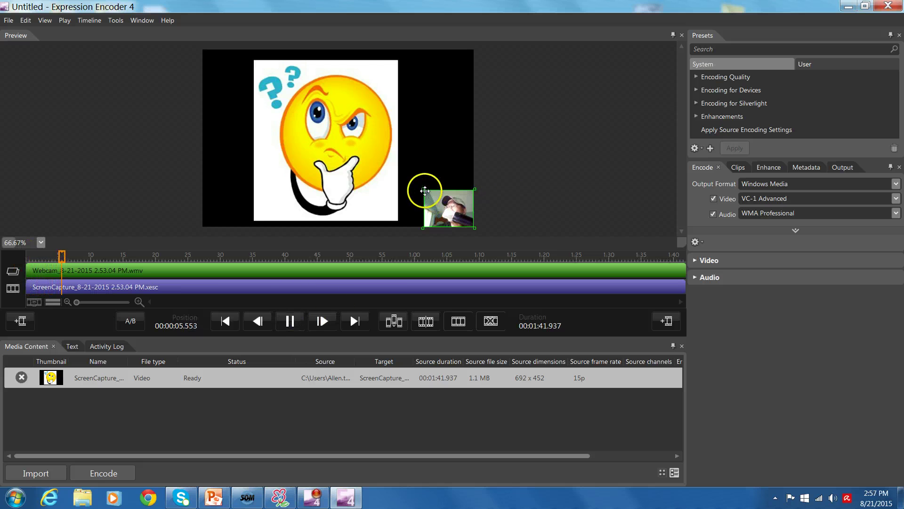
drag(423, 189, 413, 182)
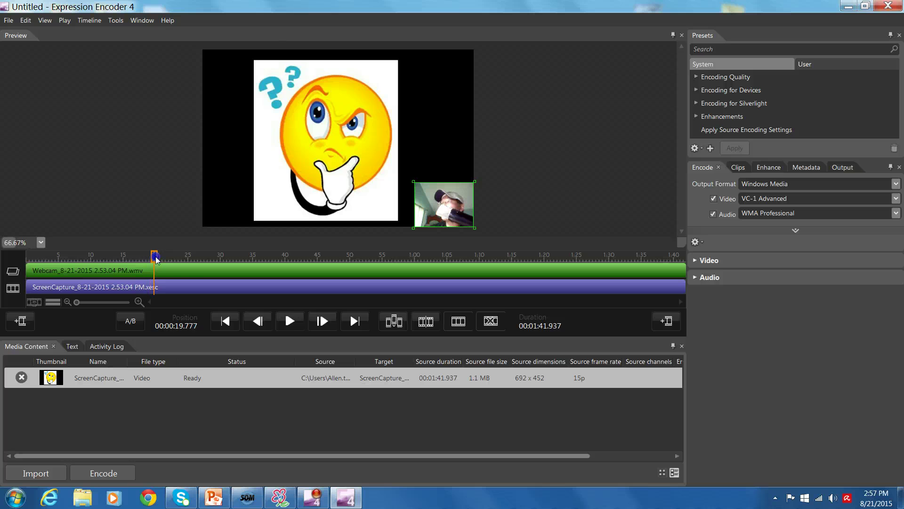
drag(207, 260, 365, 261)
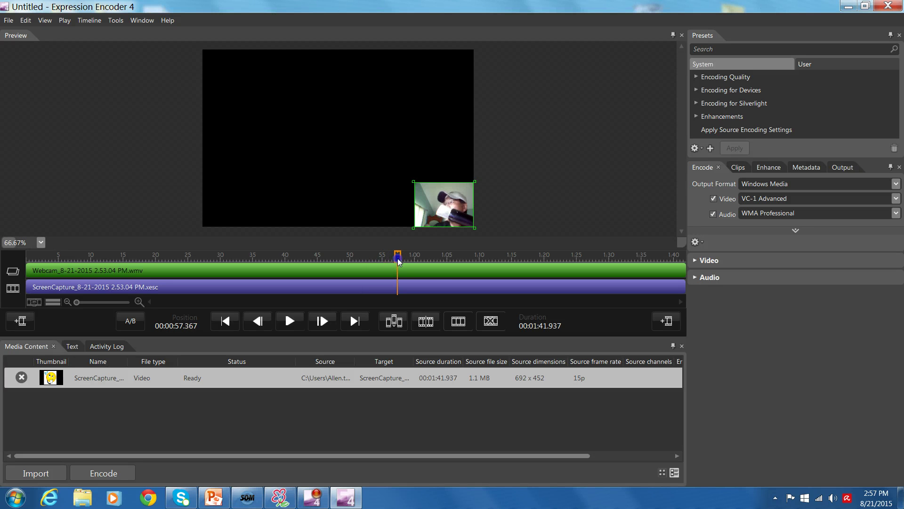
drag(440, 259, 619, 259)
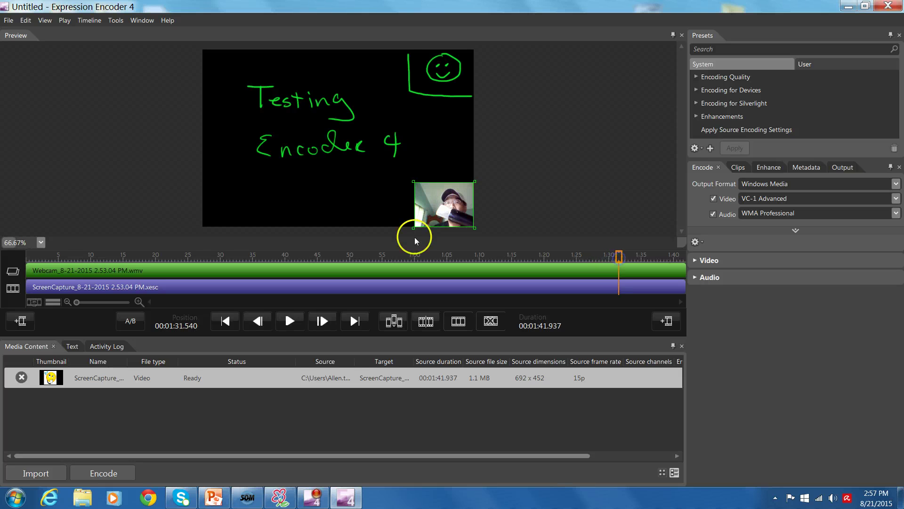
drag(445, 218, 441, 86)
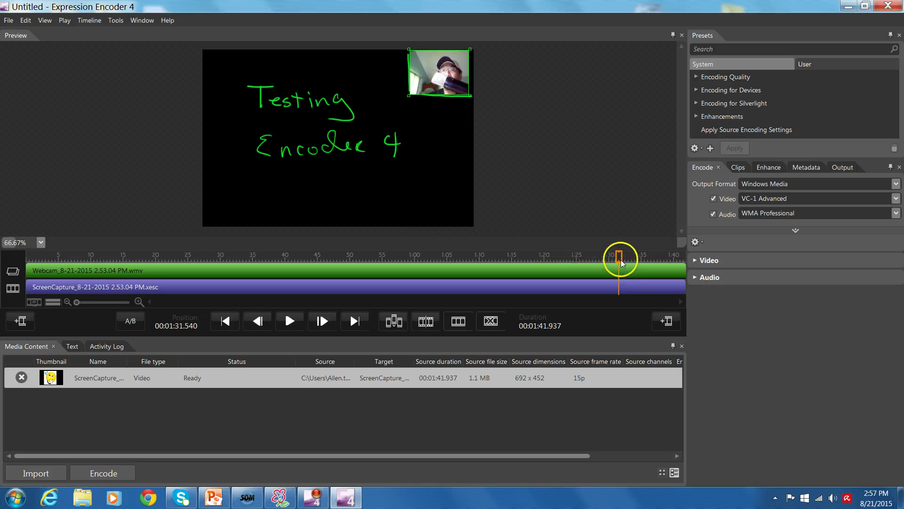
Review the clip around 1:34, then bring the Screencast-O-Matic window to the front
drag(619, 258, 503, 257)
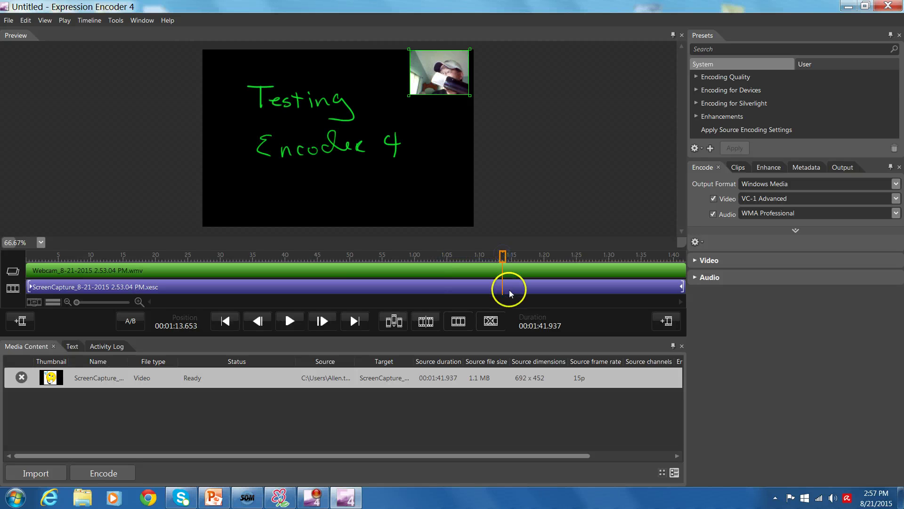
click(246, 502)
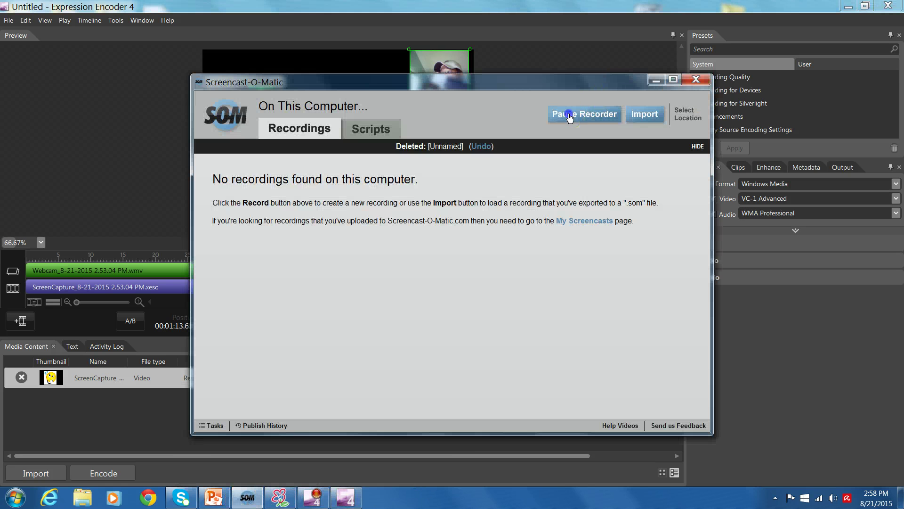